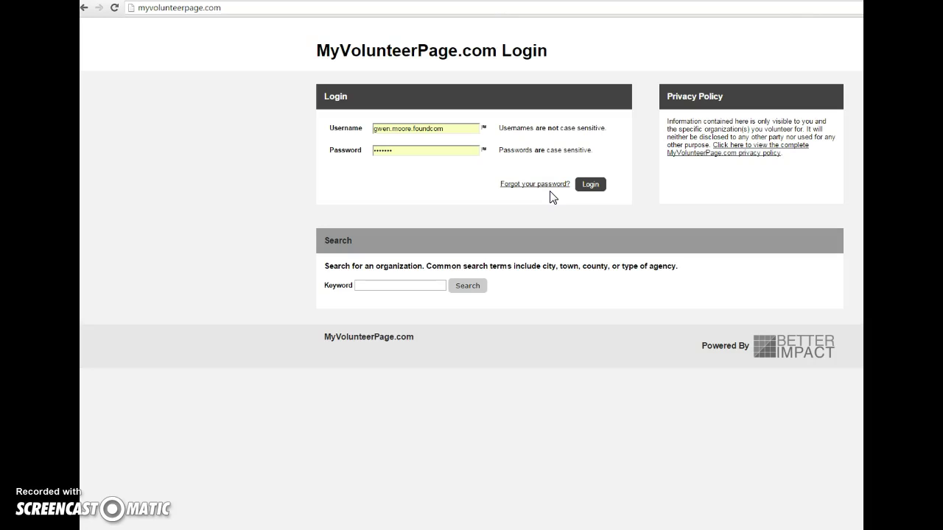
Step: Log in to the volunteer account using the pre-filled username and password
click(590, 192)
click(593, 190)
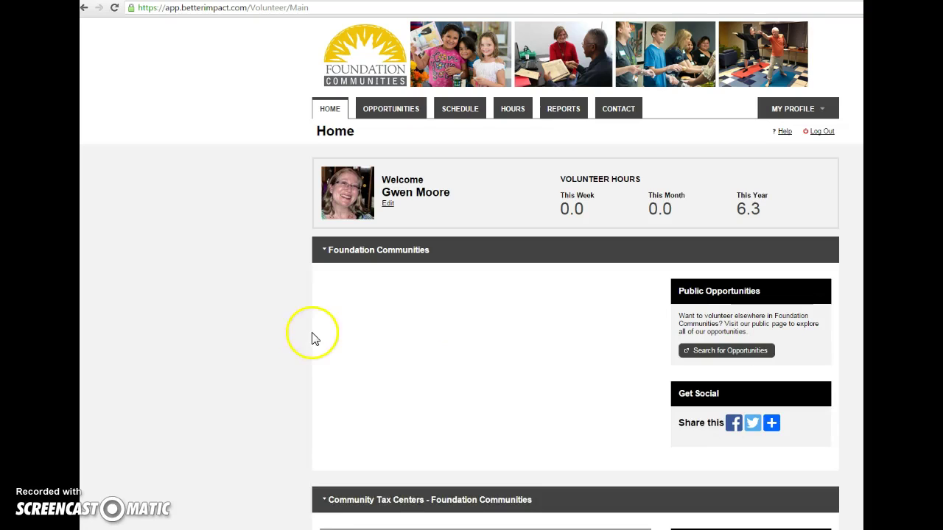
Step: Scroll down the home page to read the Community Tax Centers news, then back to the top
scroll(248, 316, down, 4)
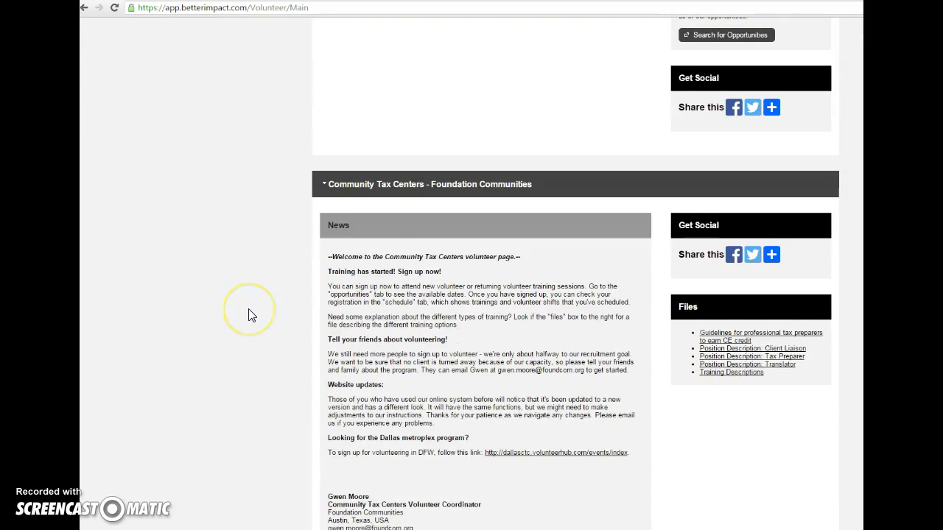
scroll(248, 316, down, 2)
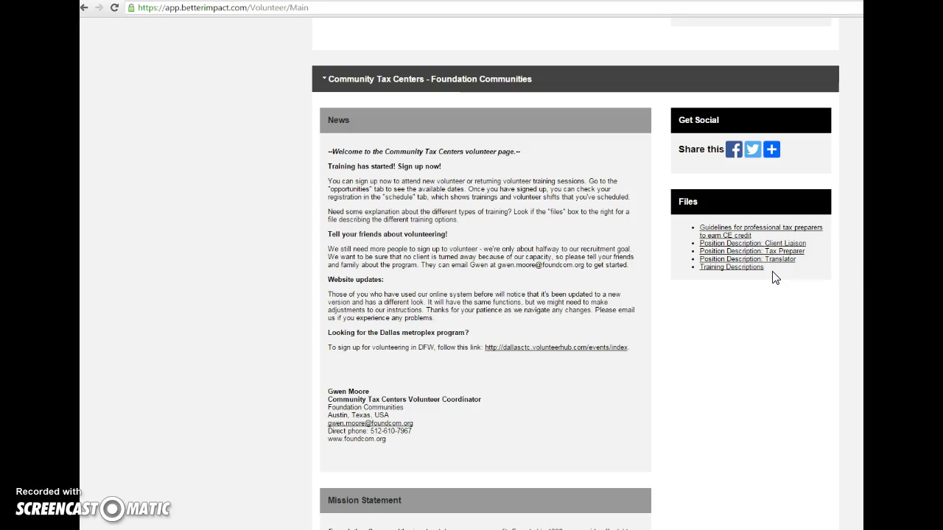
scroll(764, 306, up, 4)
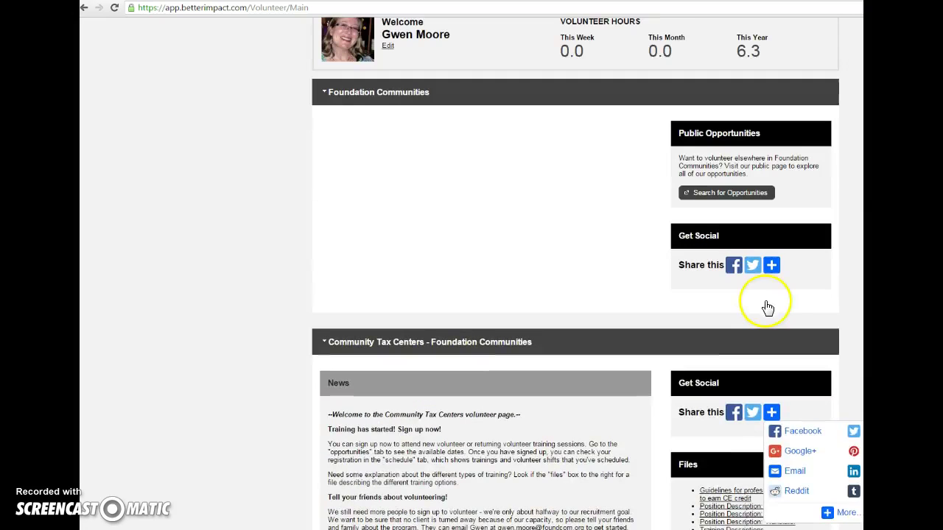
scroll(618, 346, up, 3)
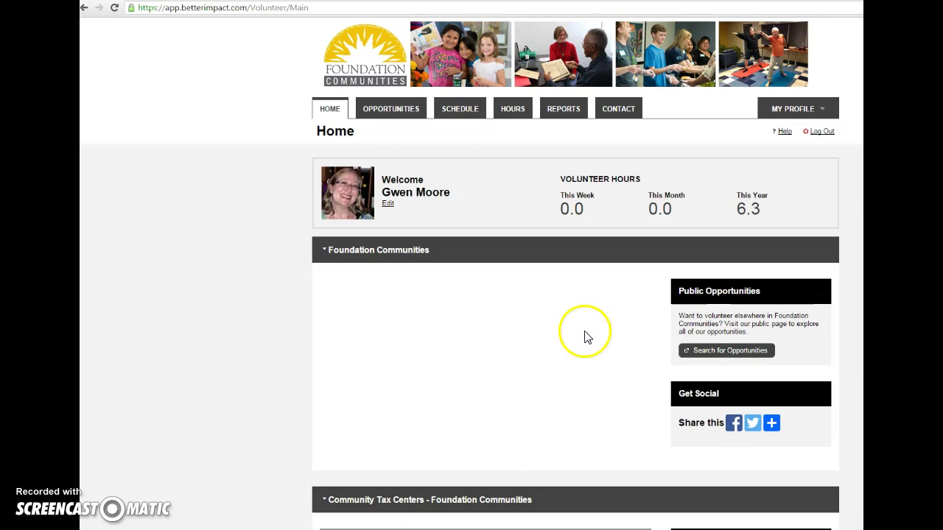
Step: Open the volunteer opportunities list and browse the tax-center locations
click(399, 116)
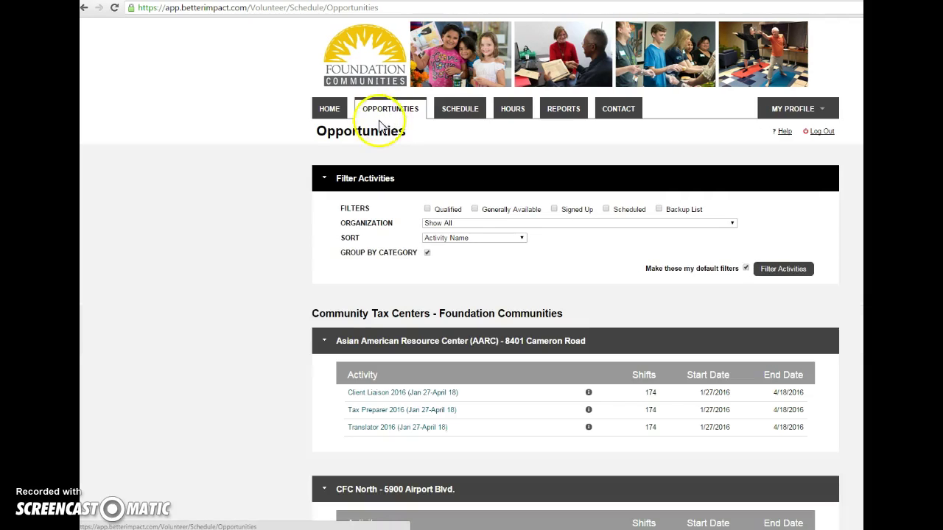
scroll(246, 275, down, 3)
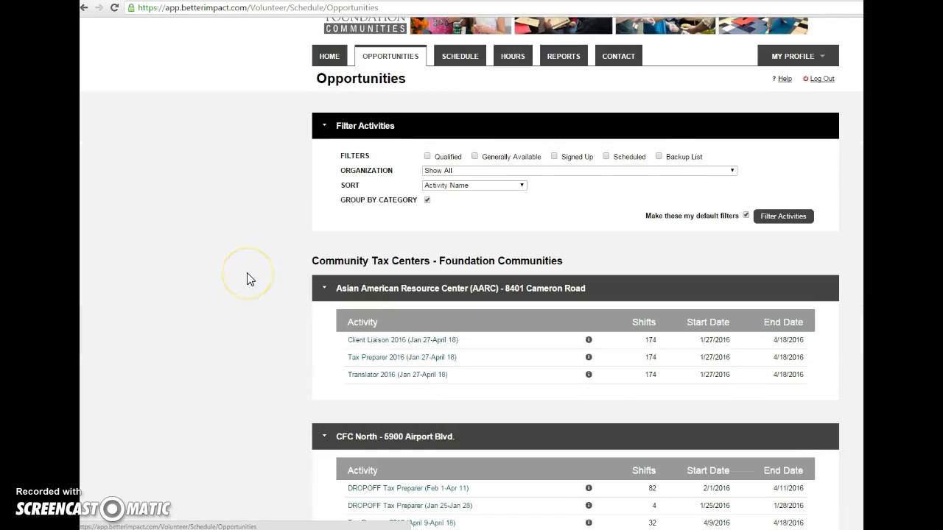
scroll(246, 278, down, 2)
click(246, 276)
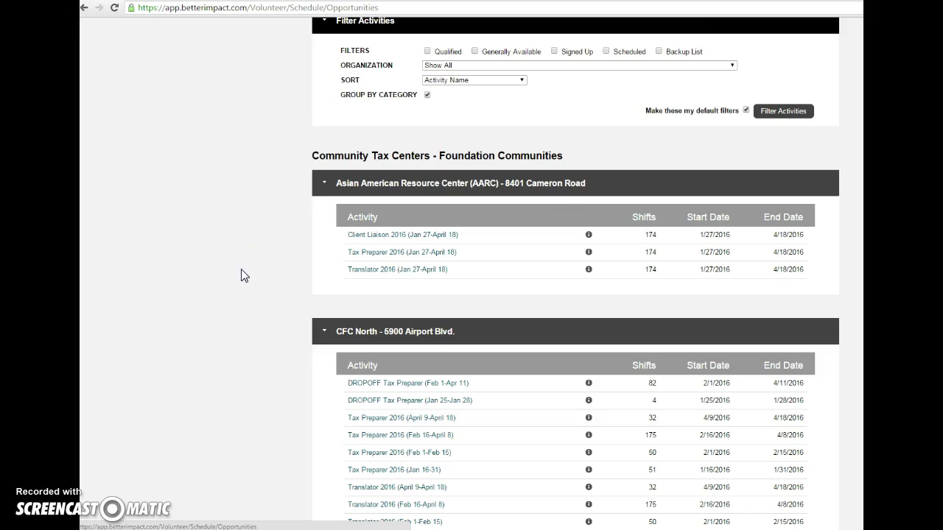
click(253, 255)
click(270, 237)
scroll(270, 302, down, 3)
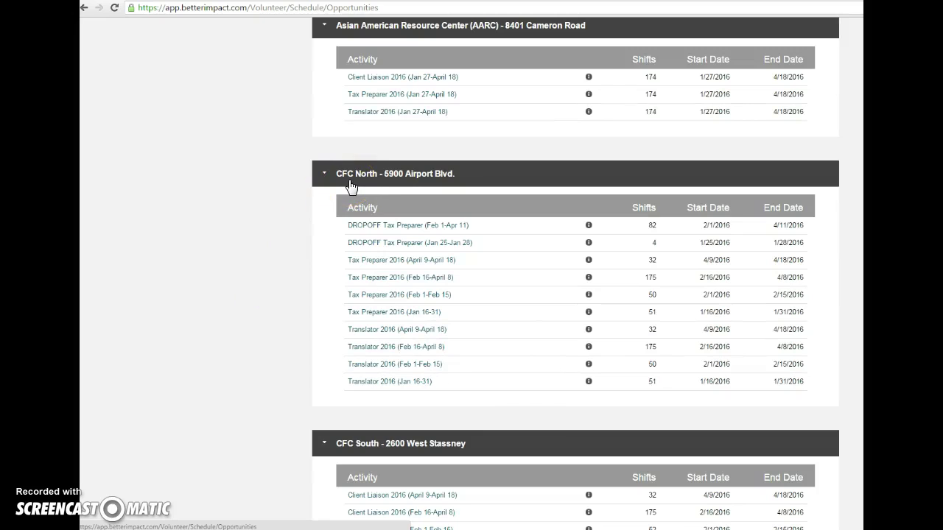
Step: Open the Round Rock Public Library Tax Preparer 2016 opportunity and review its January shifts
click(351, 186)
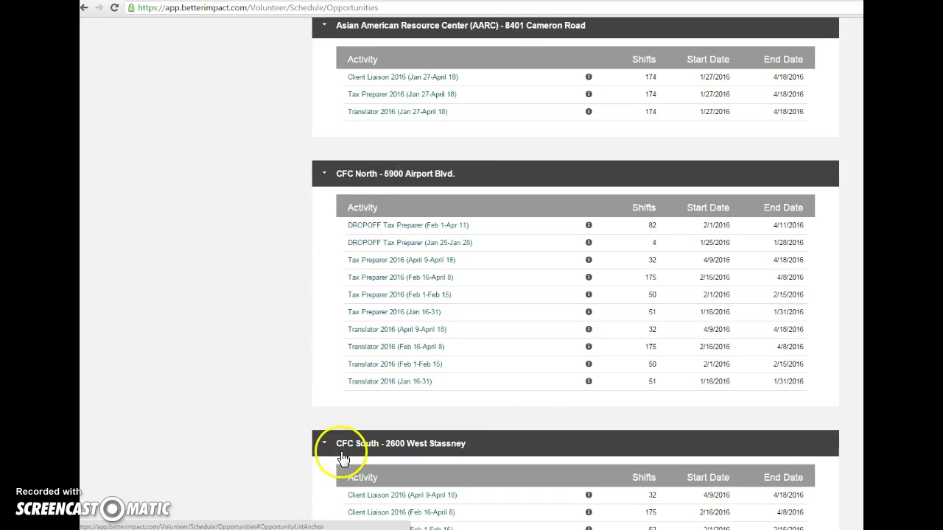
scroll(272, 425, down, 6)
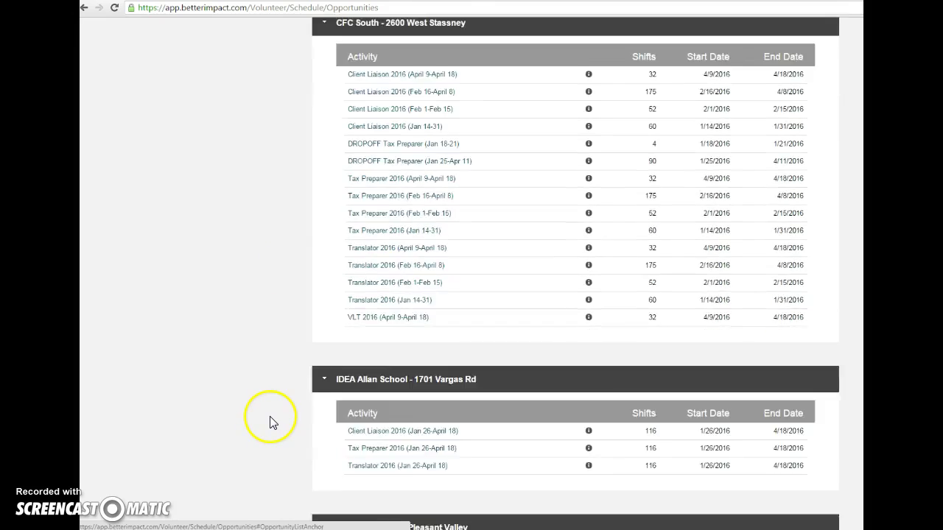
scroll(270, 422, down, 4)
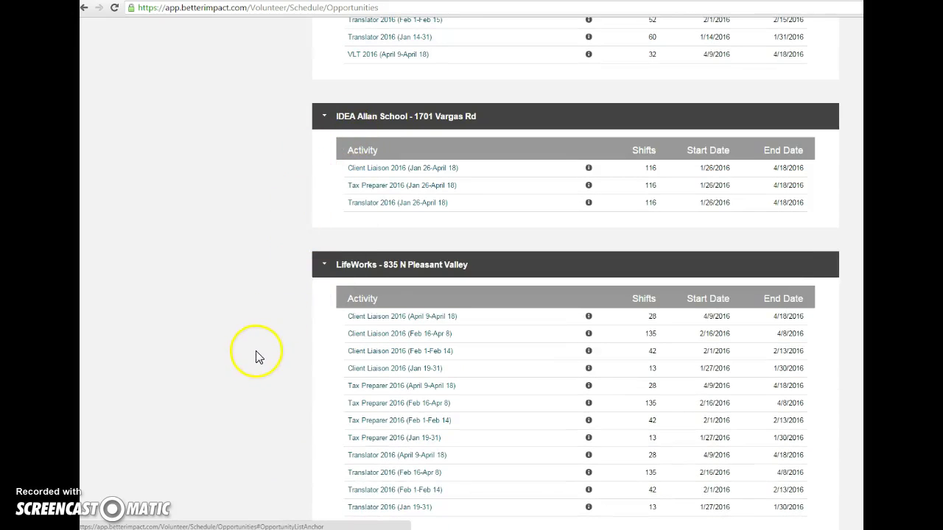
scroll(254, 357, down, 3)
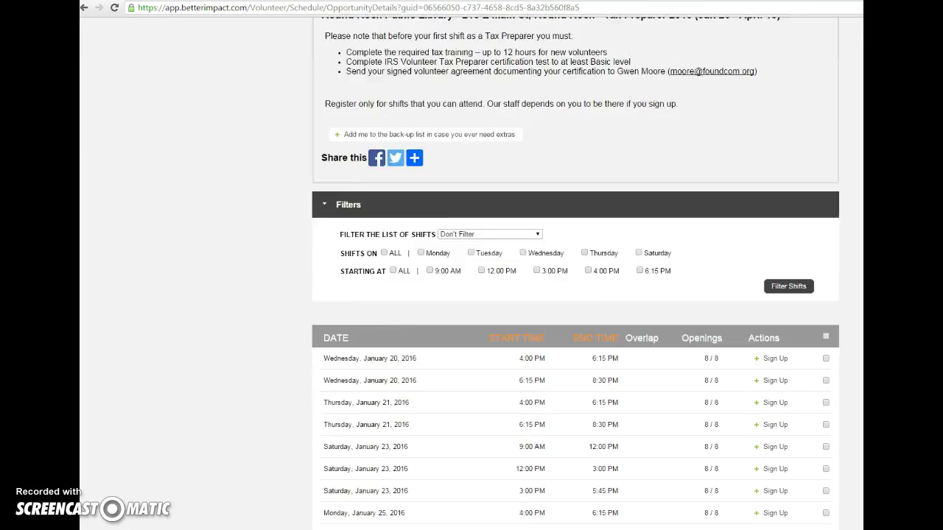
scroll(859, 293, down, 2)
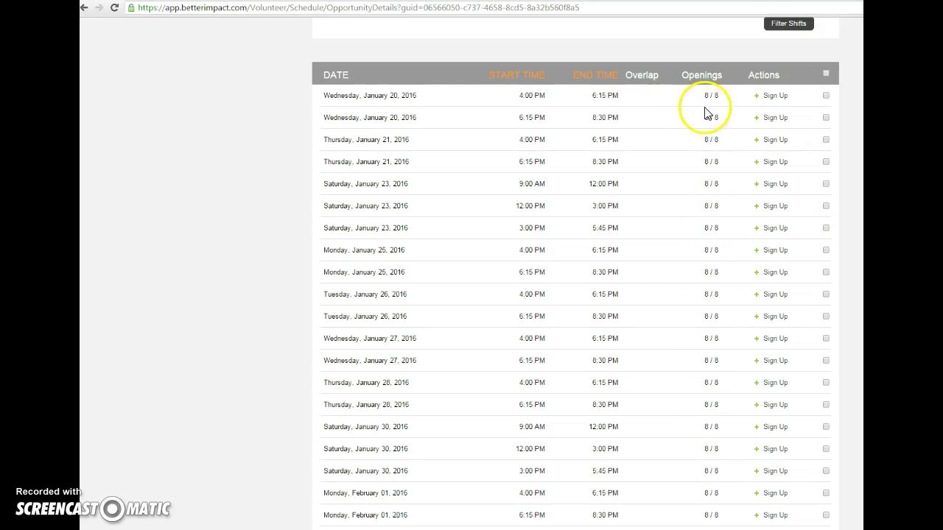
mouse_move(706, 110)
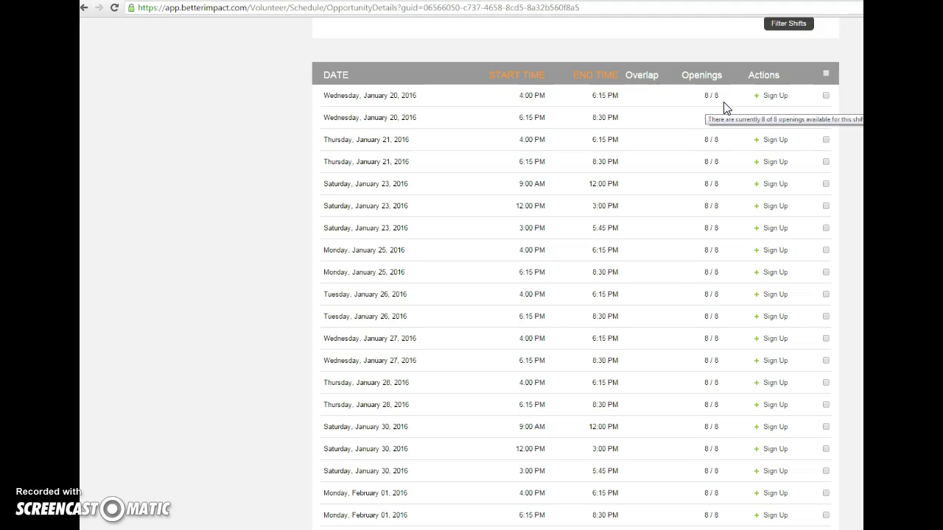
scroll(736, 140, up, 2)
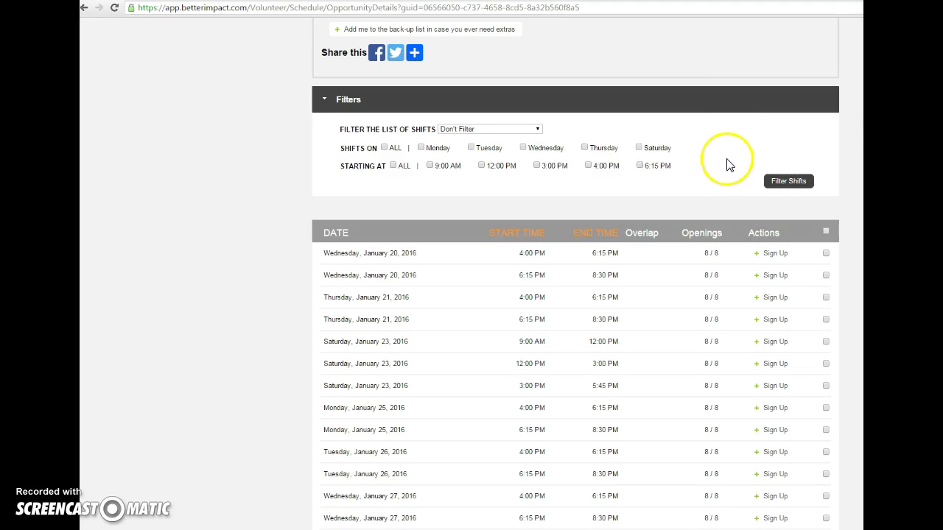
Step: Filter the Tax Preparer shifts to Thursdays starting at 4:00 PM
click(585, 148)
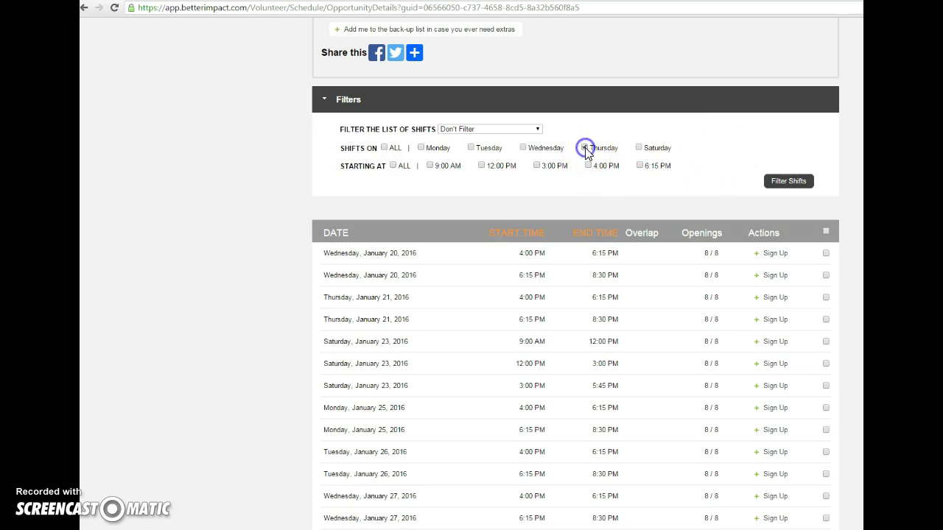
click(588, 165)
click(830, 175)
click(801, 181)
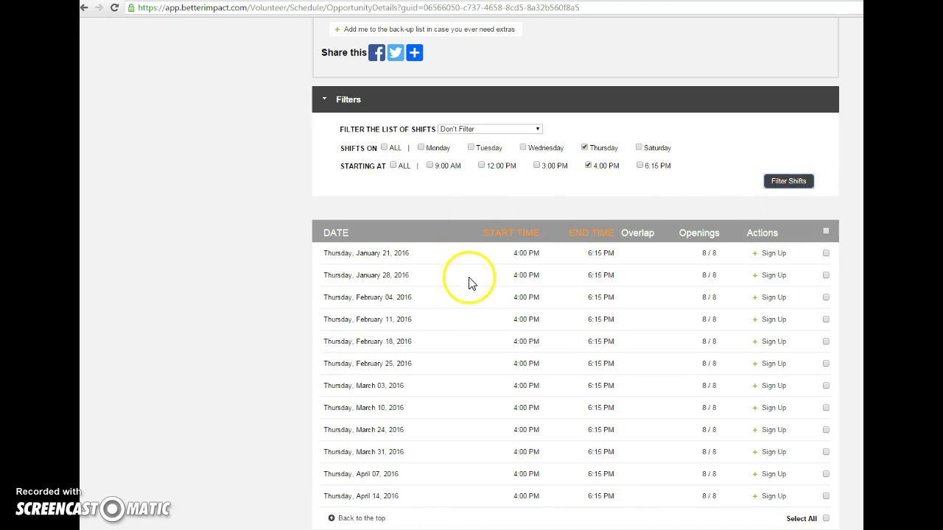
scroll(464, 291, down, 1)
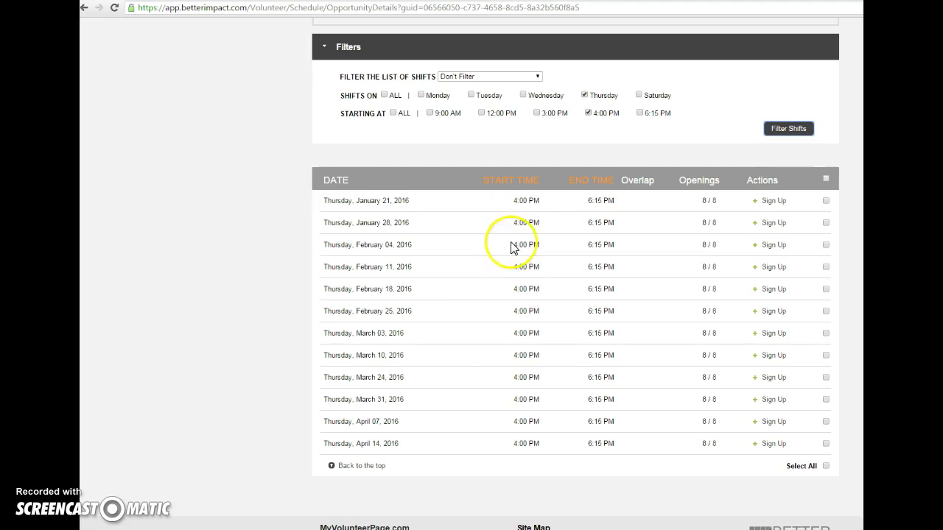
Step: Sign up for the Thursday January 21 and January 28 4:00 PM shifts, confirming attendance
click(826, 200)
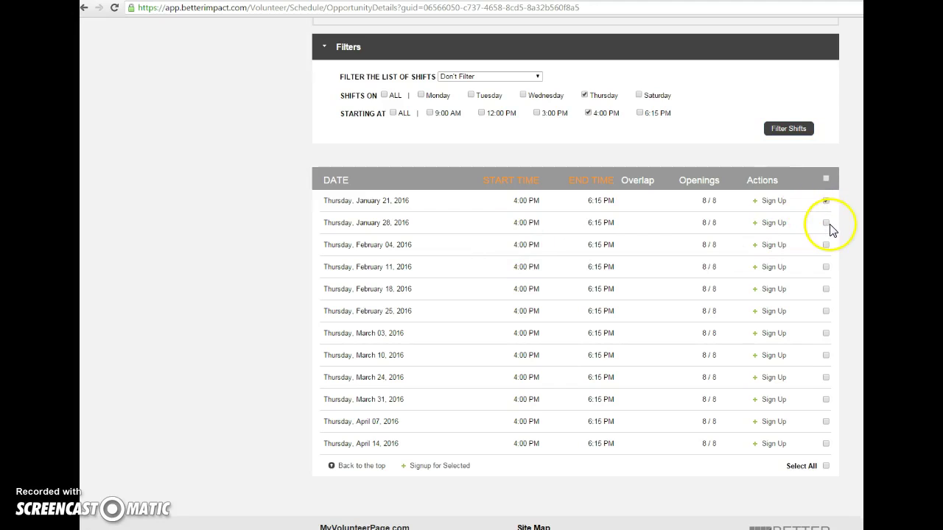
click(825, 222)
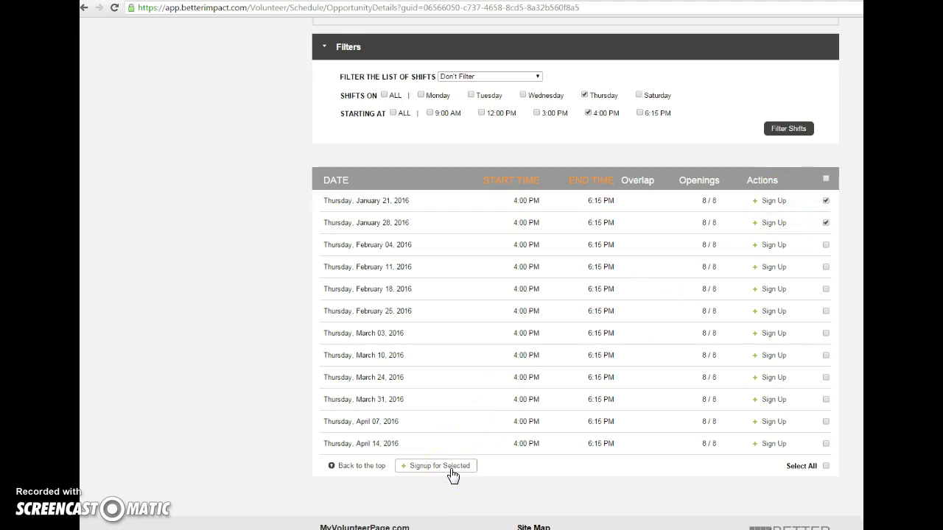
click(777, 201)
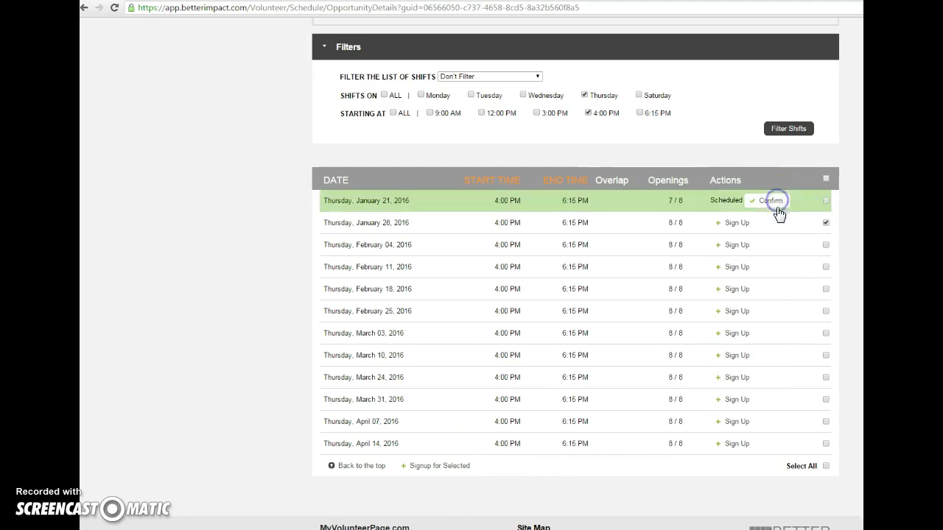
click(739, 225)
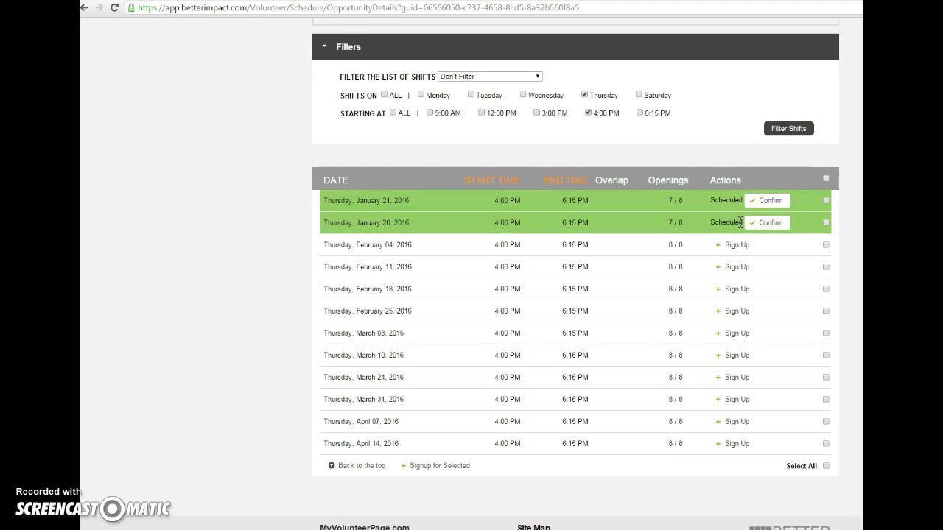
click(769, 229)
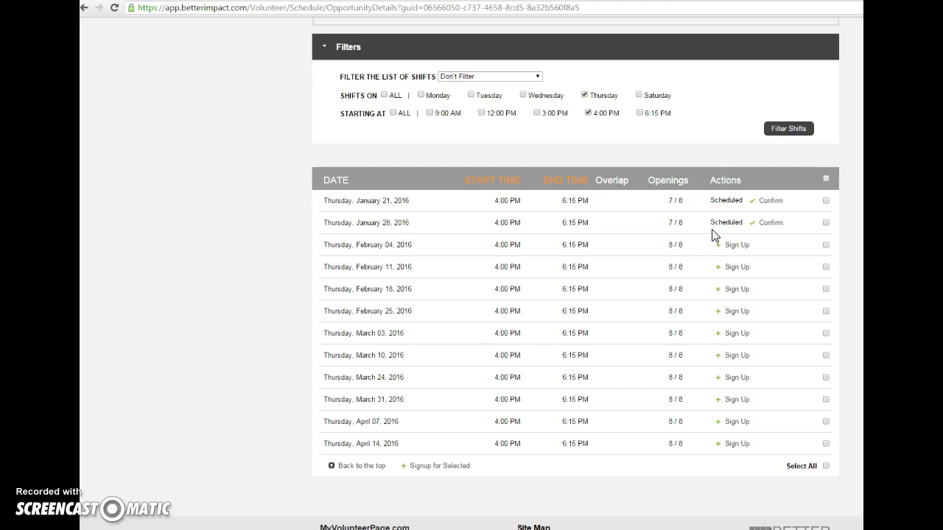
Step: Verify both shifts show Scheduled with 7 of 8 openings, then return to the page top
click(764, 209)
mouse_move(695, 219)
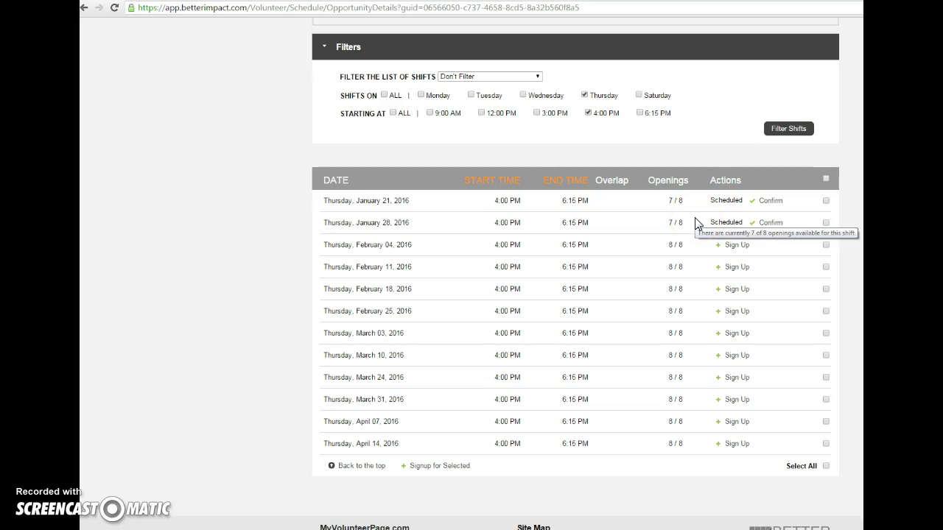
scroll(690, 269, up, 1)
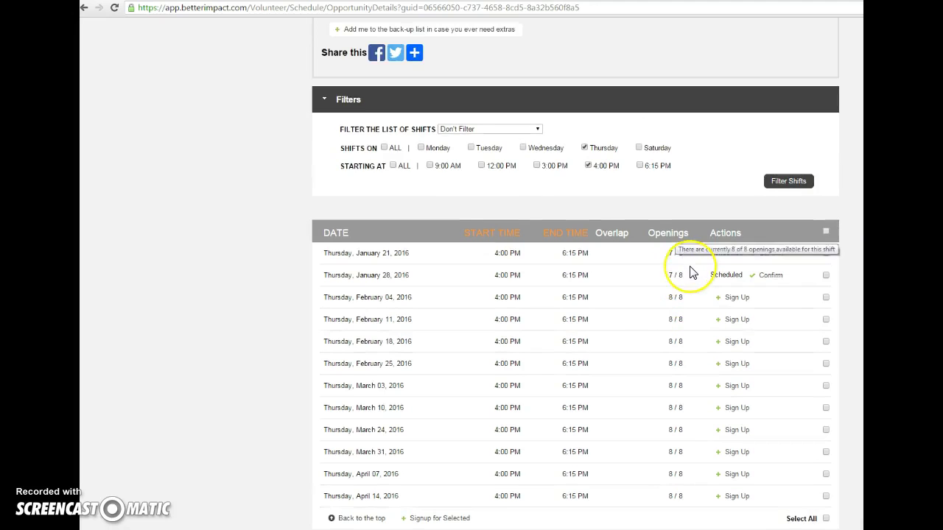
scroll(689, 266, up, 1)
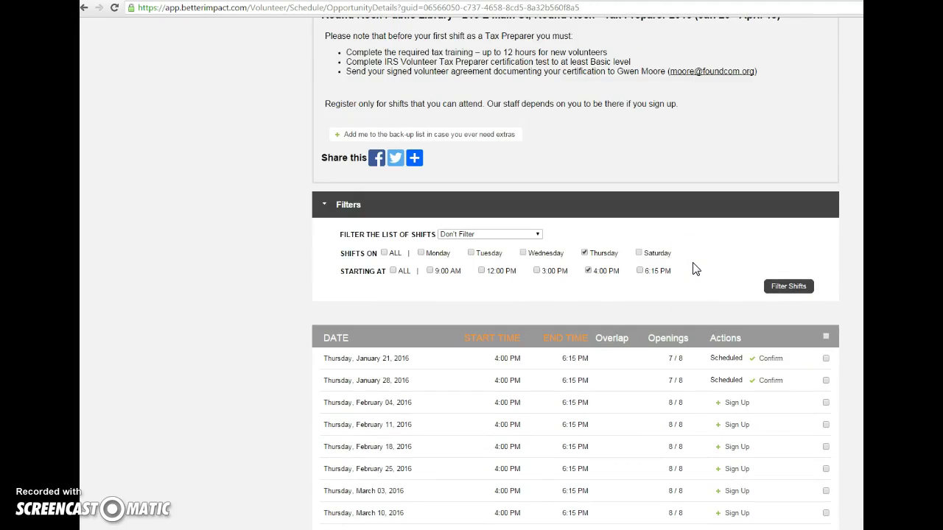
scroll(694, 268, up, 2)
click(549, 134)
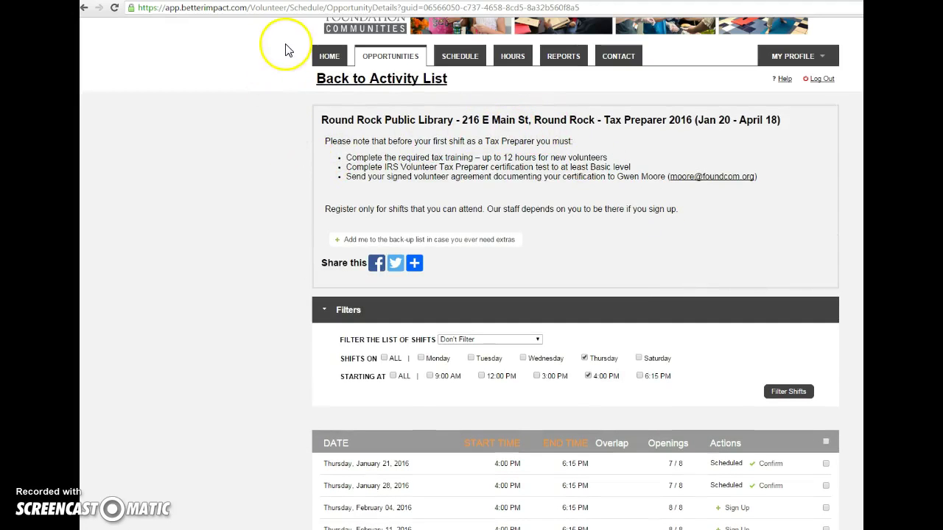
Step: Return to Opportunities and locate CFC South – 2600 West Stassney's Tax Preparer 2016 (Jan 14-31)
click(402, 63)
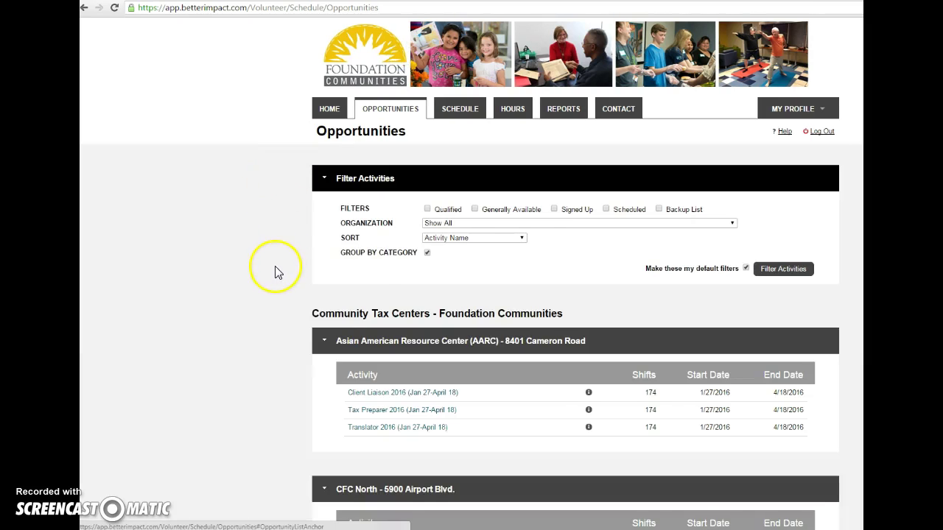
scroll(271, 269, down, 4)
scroll(270, 265, down, 4)
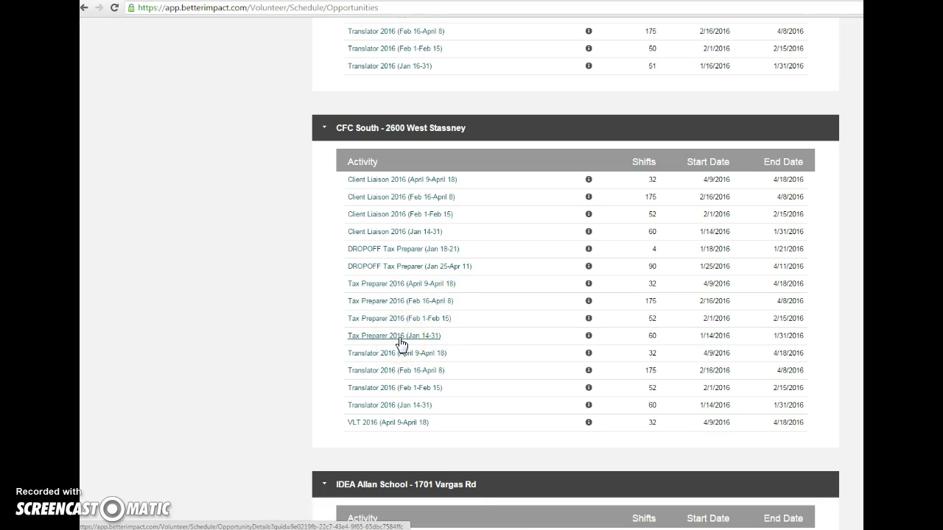
Step: Open CFC South Tax Preparer 2016 (Jan 14-31) and filter to Saturday 8:30 AM shifts
click(400, 339)
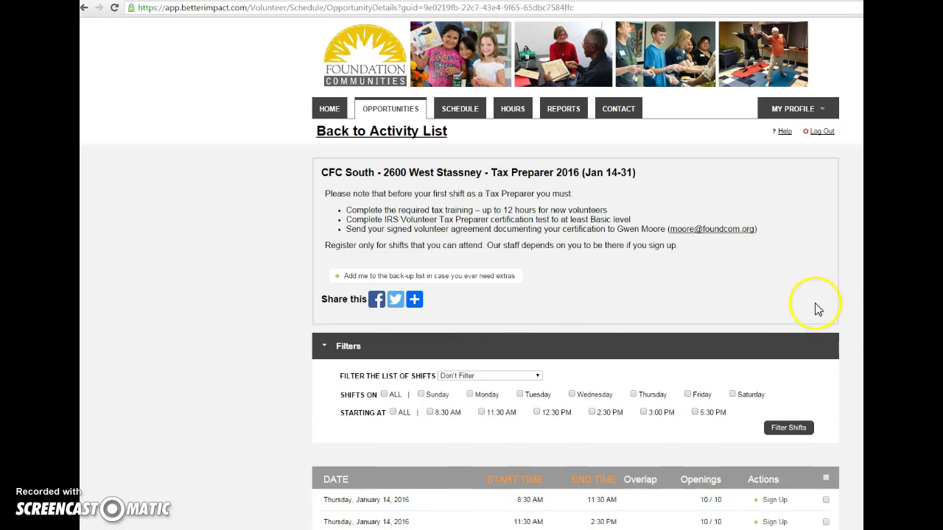
scroll(816, 311, down, 3)
scroll(574, 295, down, 2)
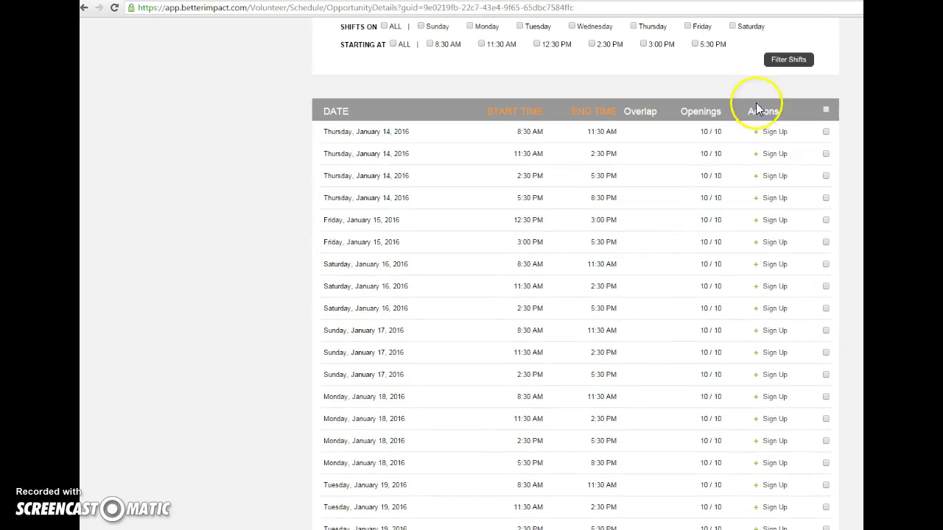
click(732, 26)
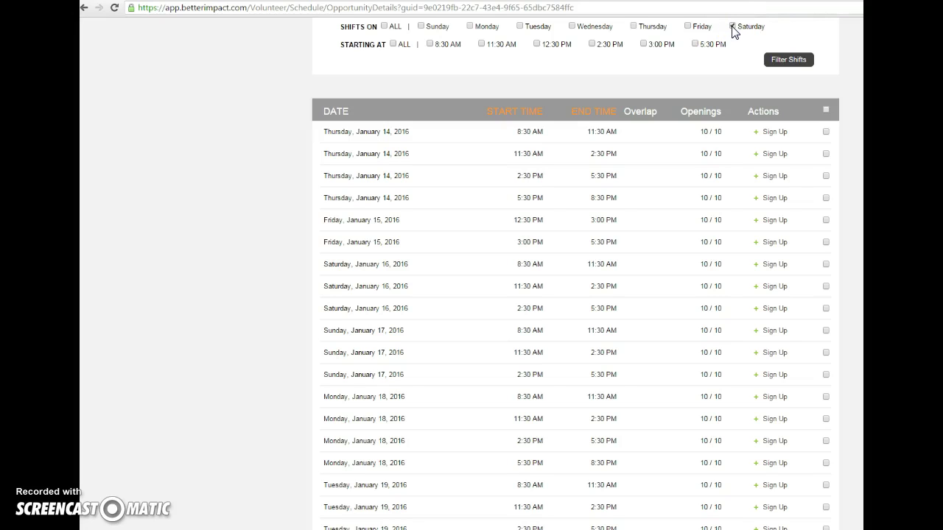
click(430, 44)
click(799, 60)
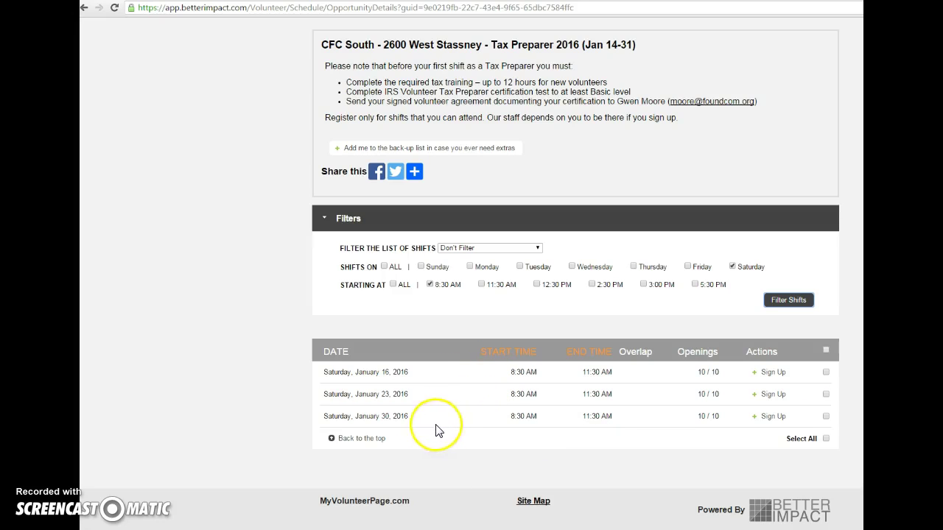
Step: Select all three Saturday 8:30 AM shifts (Jan 16, 23, 30) and sign up for them together
click(825, 350)
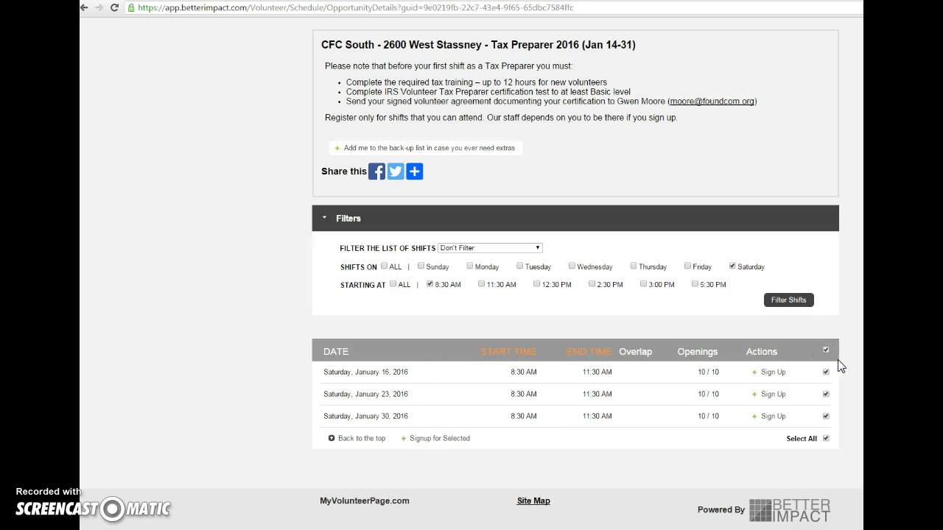
click(434, 440)
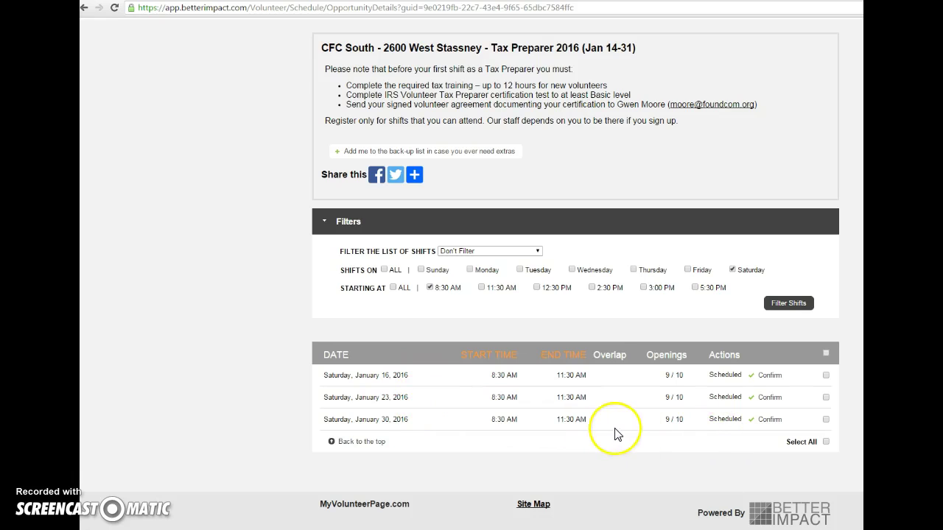
scroll(614, 434, up, 3)
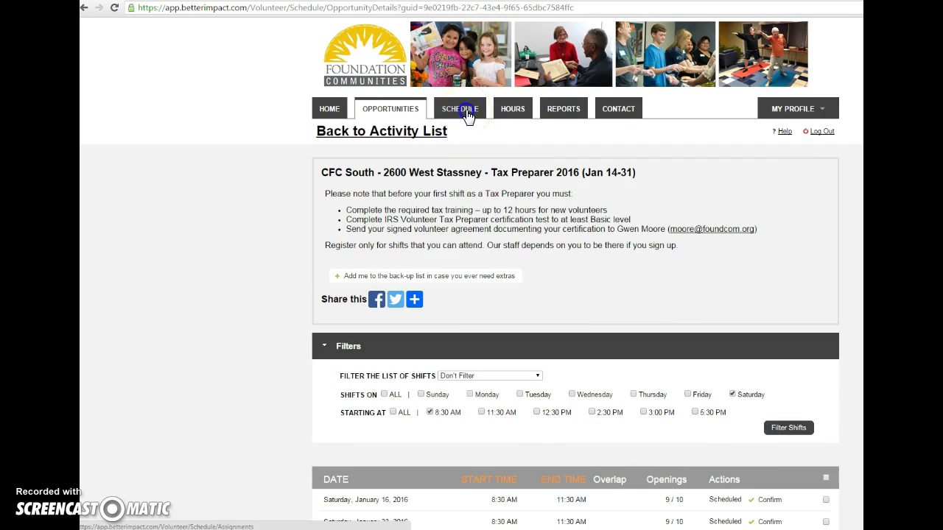
Step: Open the Schedule and view the five Scheduled Activities from 01/16/2016 to 01/30/2016
click(461, 110)
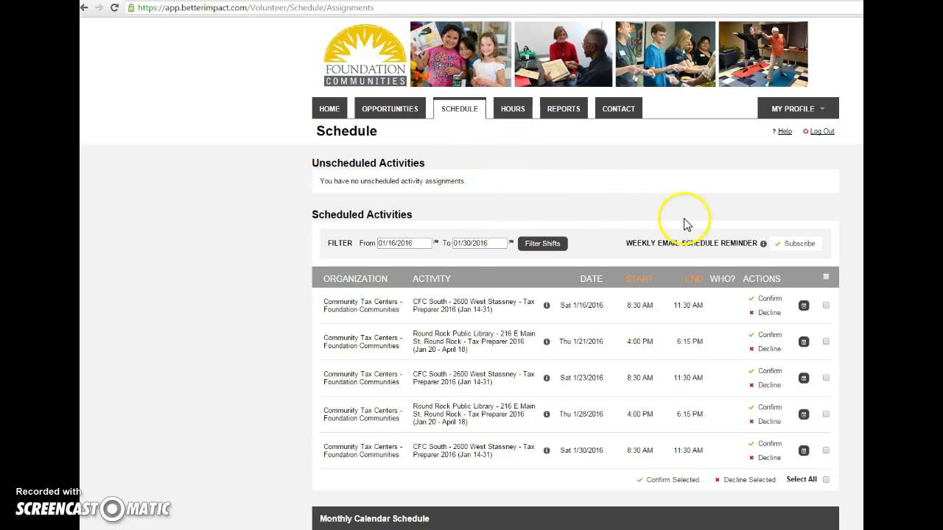
scroll(685, 224, down, 2)
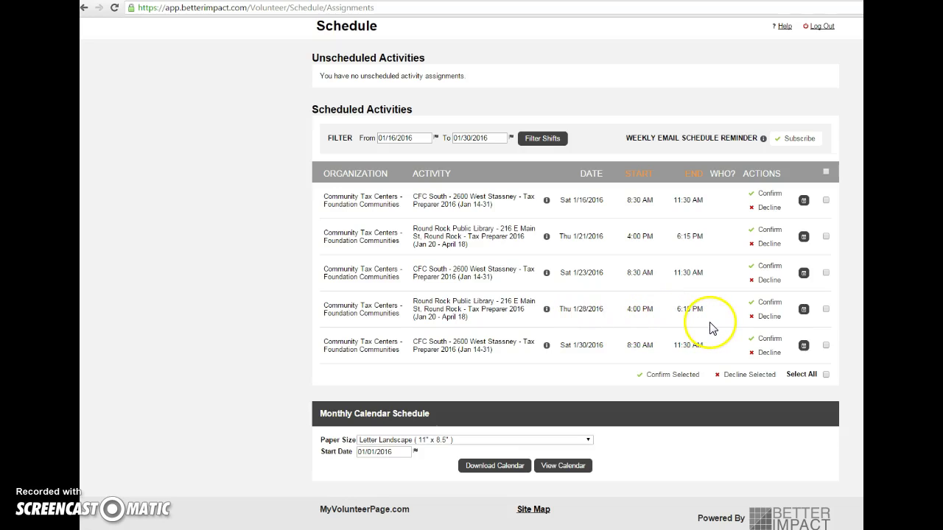
Step: Decline the Thu 1/28/2016 Round Rock shift and confirm the decline
click(770, 317)
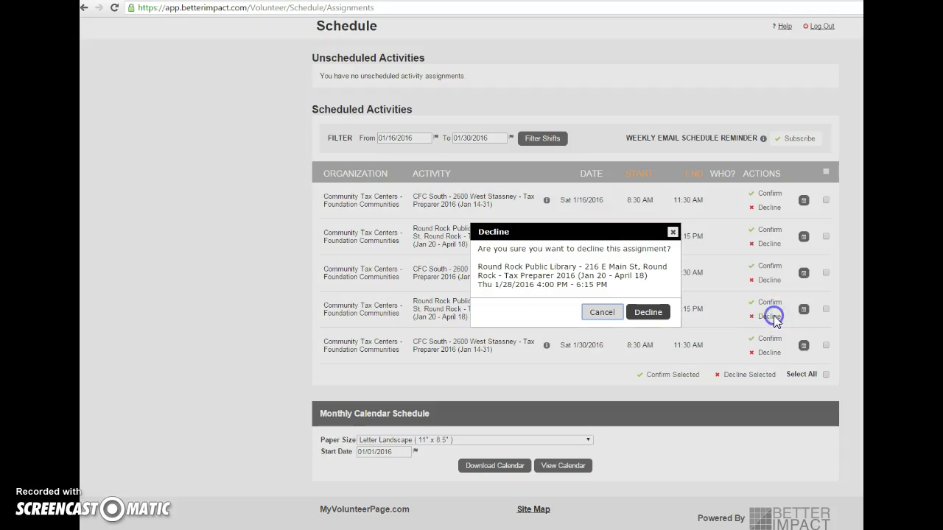
click(648, 312)
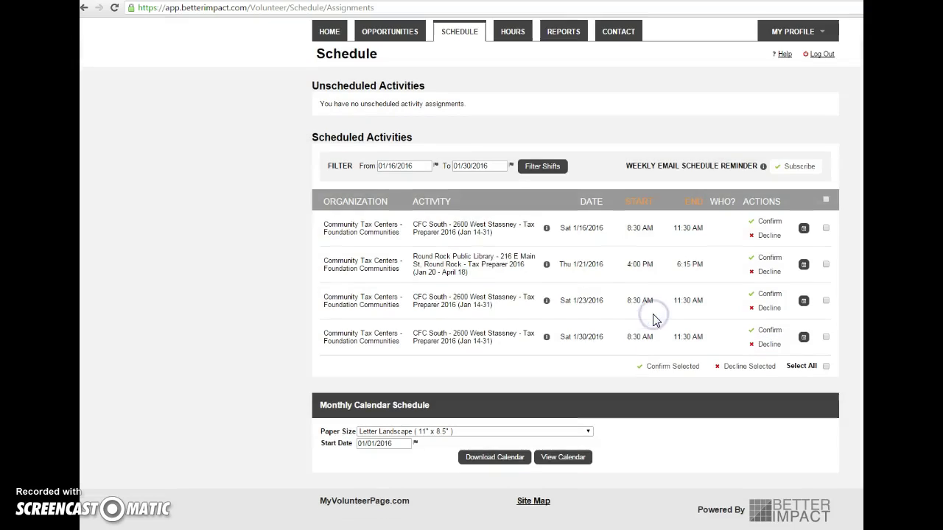
click(666, 323)
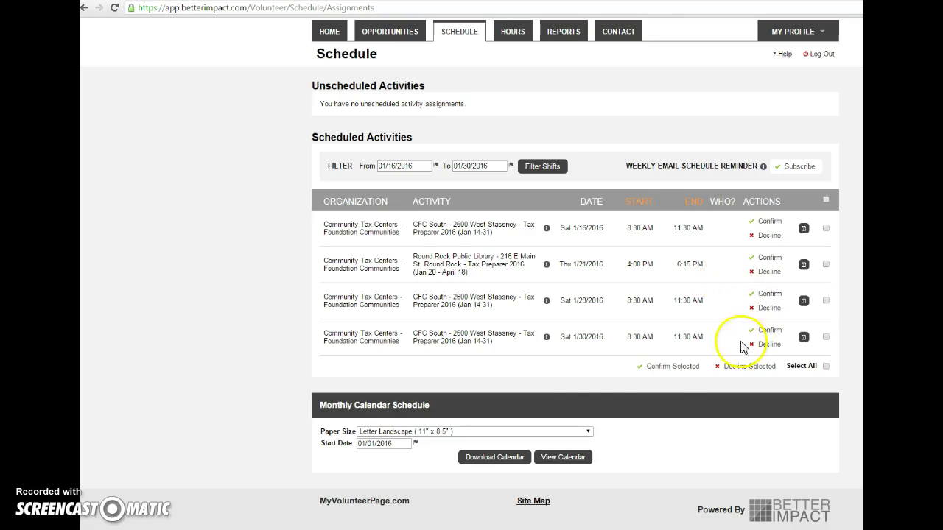
scroll(263, 314, up, 2)
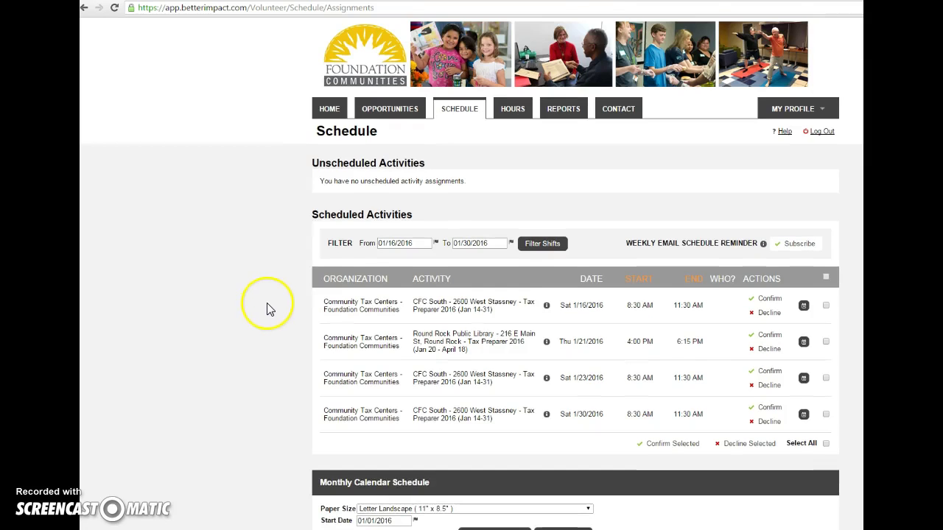
Step: Return to the volunteer home page listing the upcoming Saturday and Thursday shifts
click(328, 110)
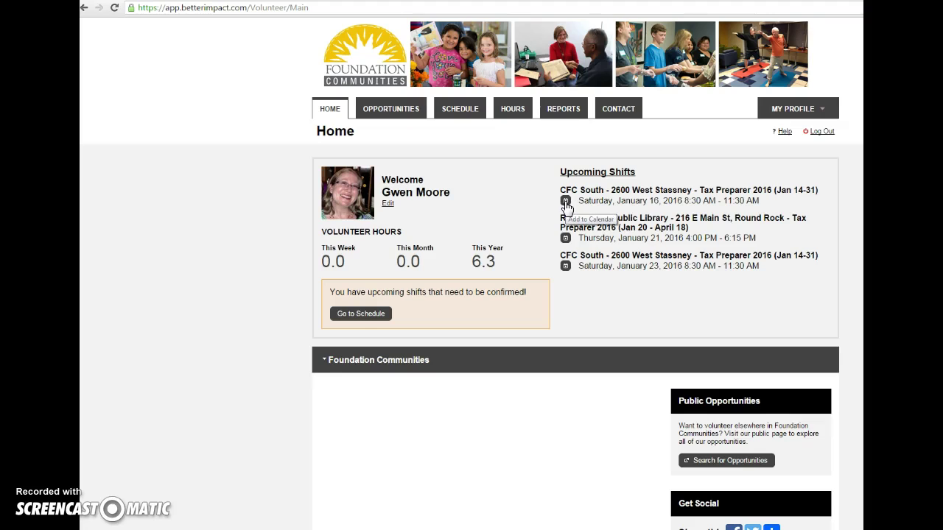
click(566, 203)
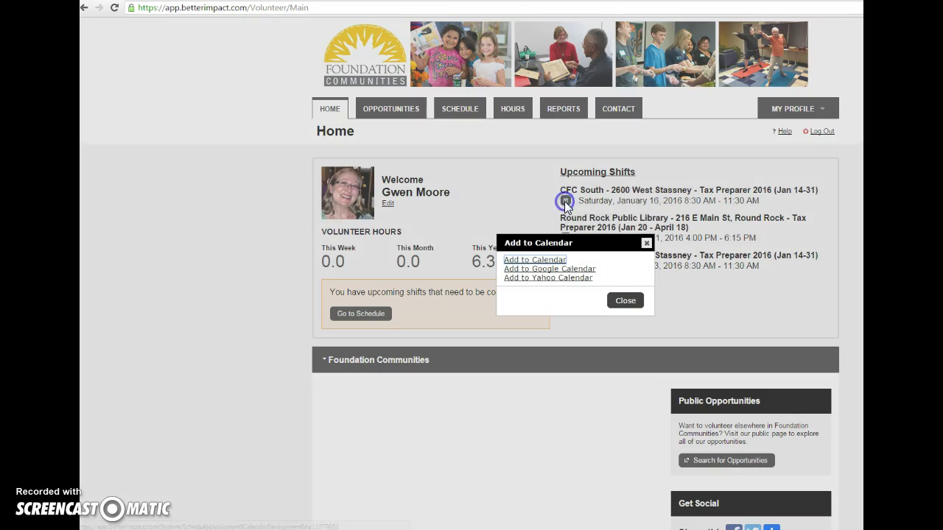
click(626, 300)
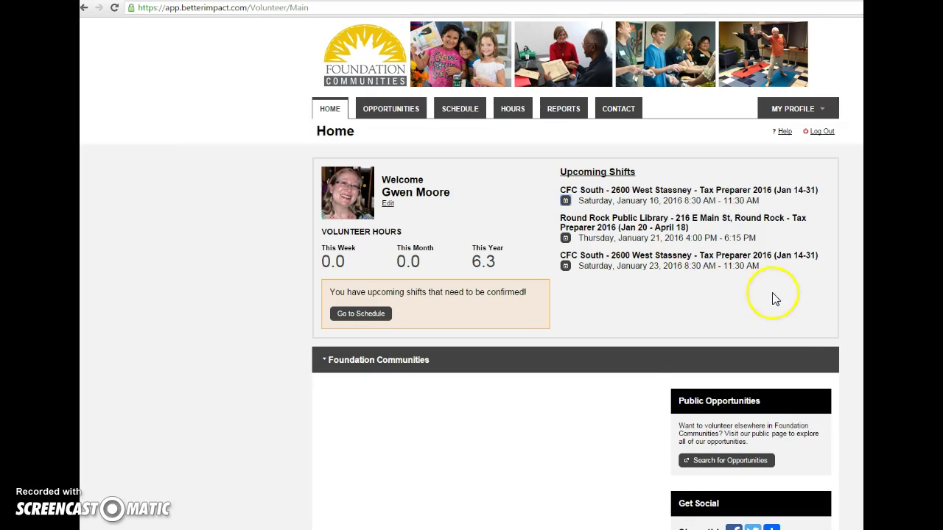